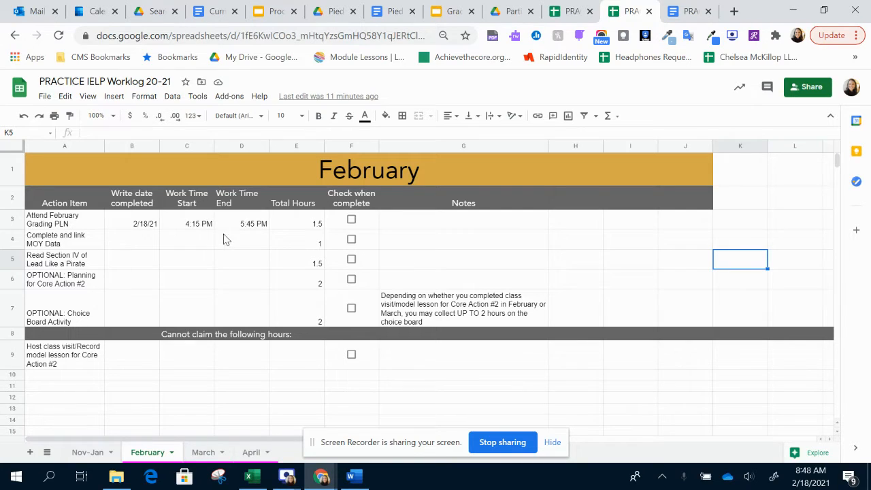
# - Look through the Nov-Jan, February, March and April worklog sheets and hide the screen-sharing notice
pyautogui.click(85, 452)
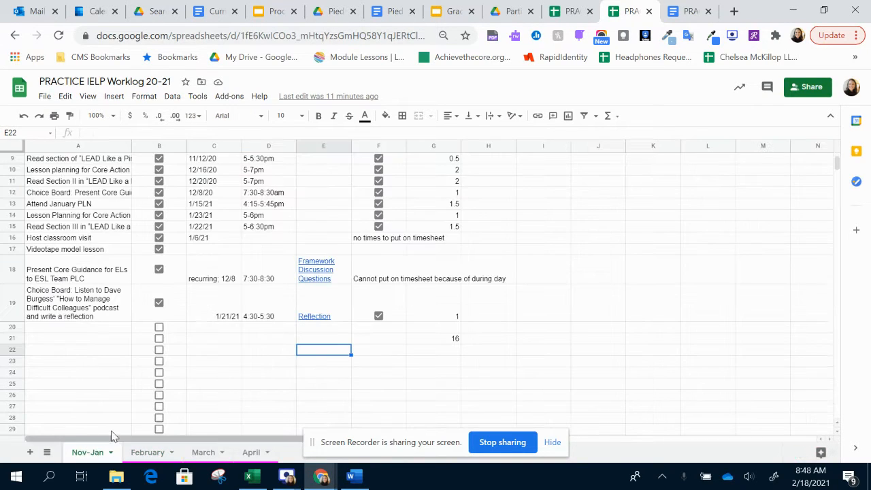
pyautogui.scroll(3, 225, 337)
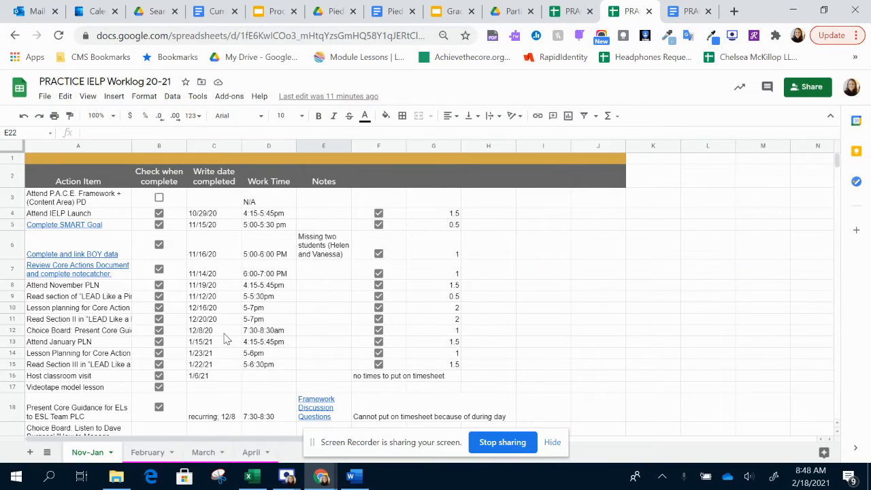
pyautogui.scroll(-5, 92, 335)
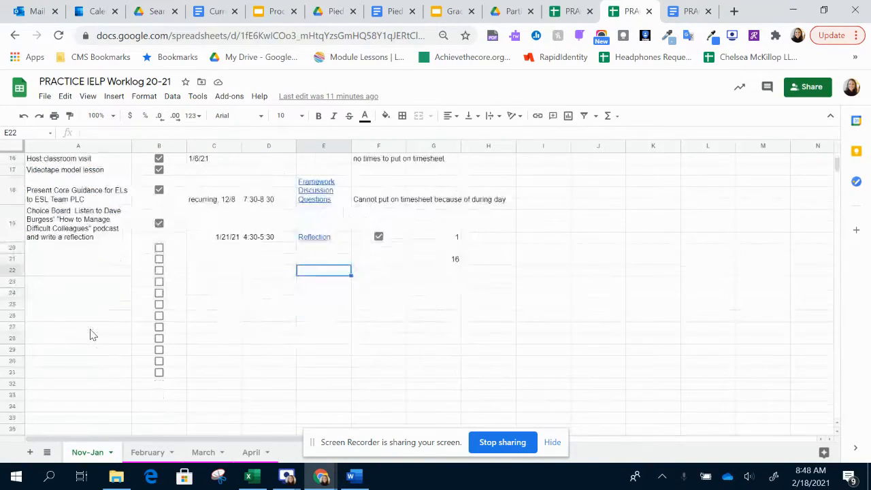
pyautogui.scroll(5, 92, 335)
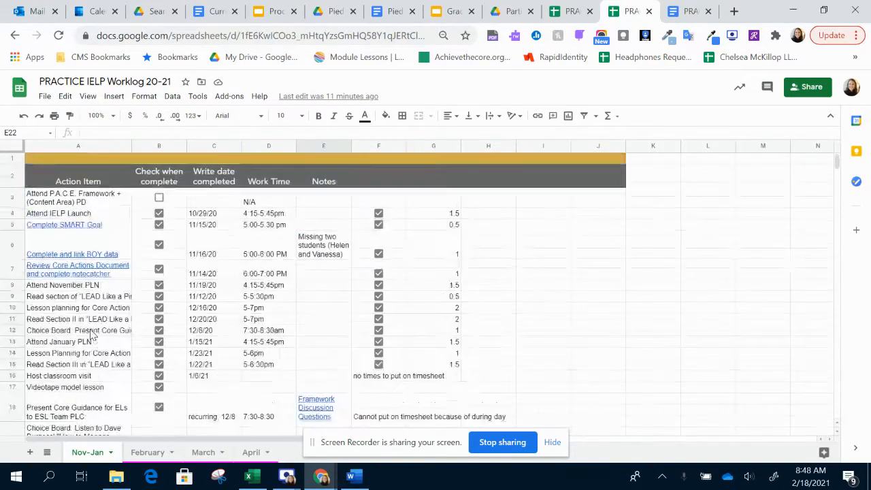
pyautogui.click(146, 452)
pyautogui.click(217, 454)
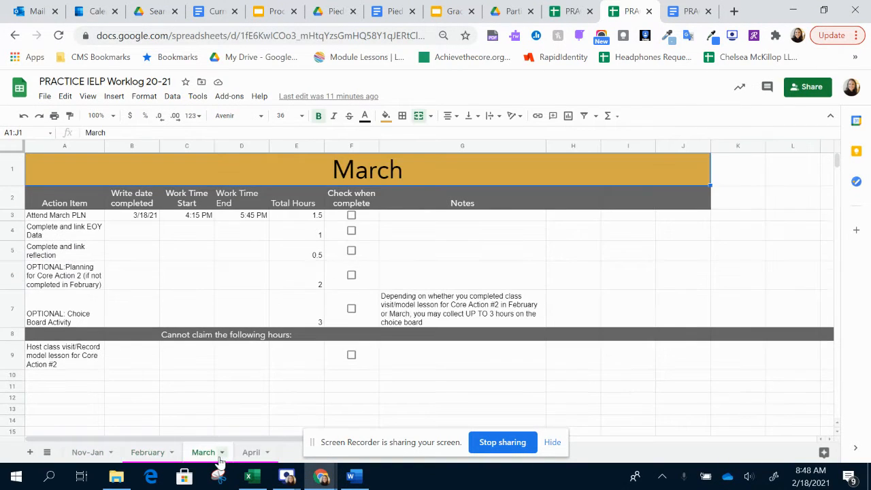
pyautogui.click(247, 455)
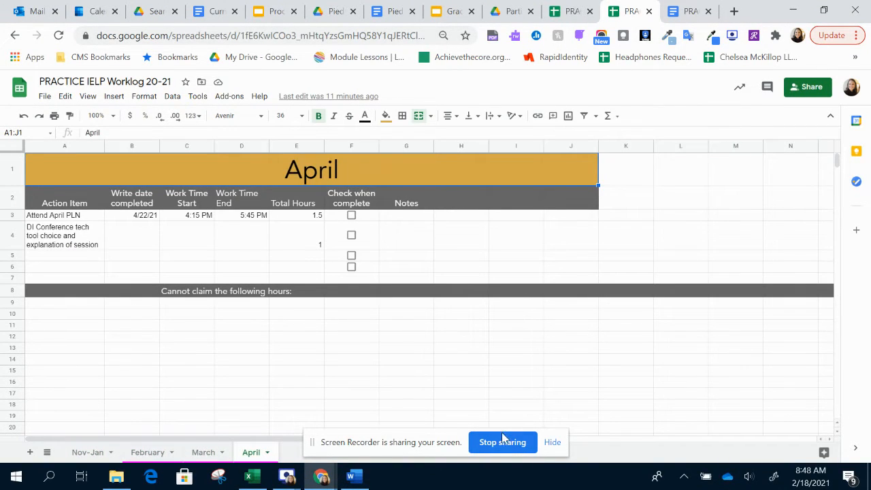
pyautogui.click(552, 442)
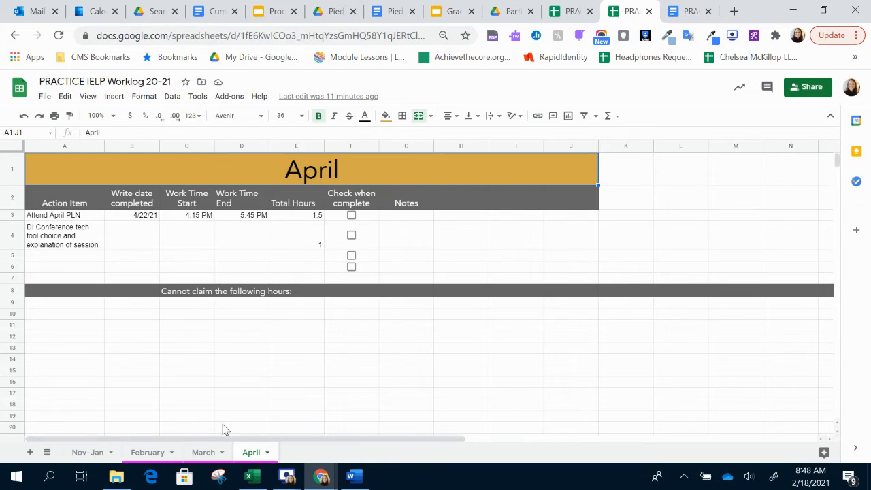
# - Mark the Attend February Grading PLN item as complete on the February sheet
pyautogui.click(145, 456)
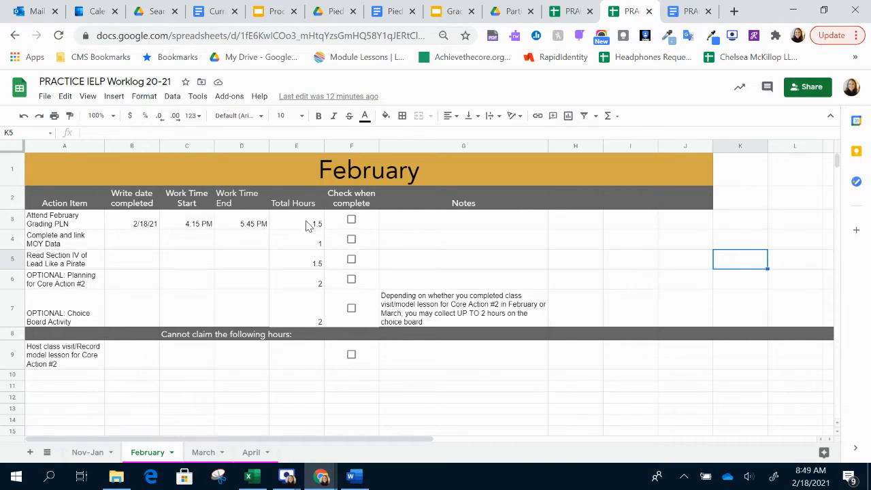
pyautogui.click(351, 219)
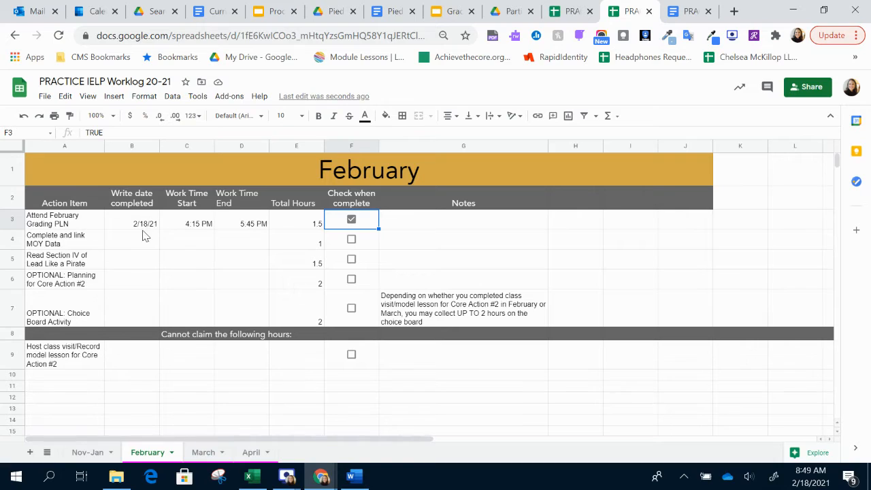
# - Enter a work time of 4:30 PM to 5:30 PM for the Complete and link MOY Data item
pyautogui.click(208, 245)
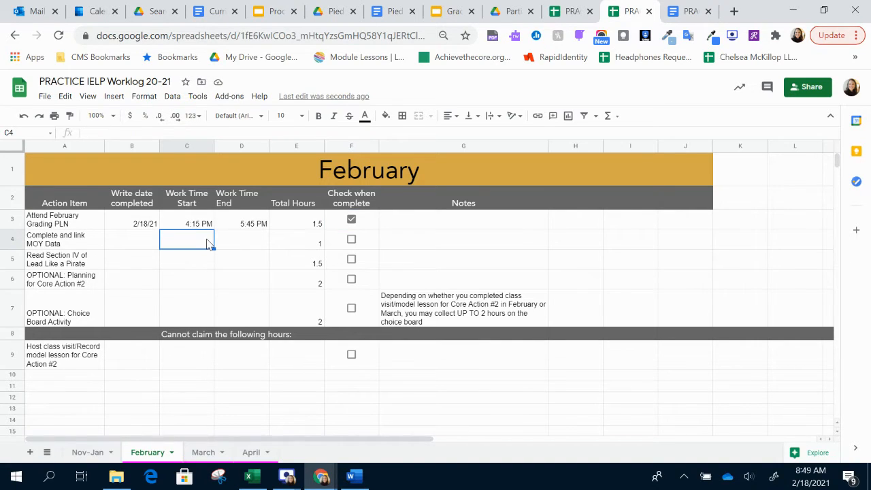
pyautogui.write('4:30PM')
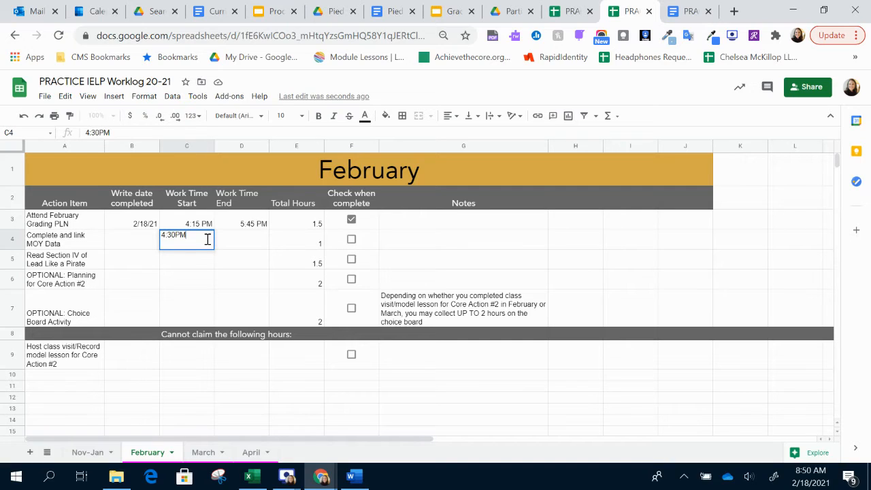
pyautogui.click(243, 250)
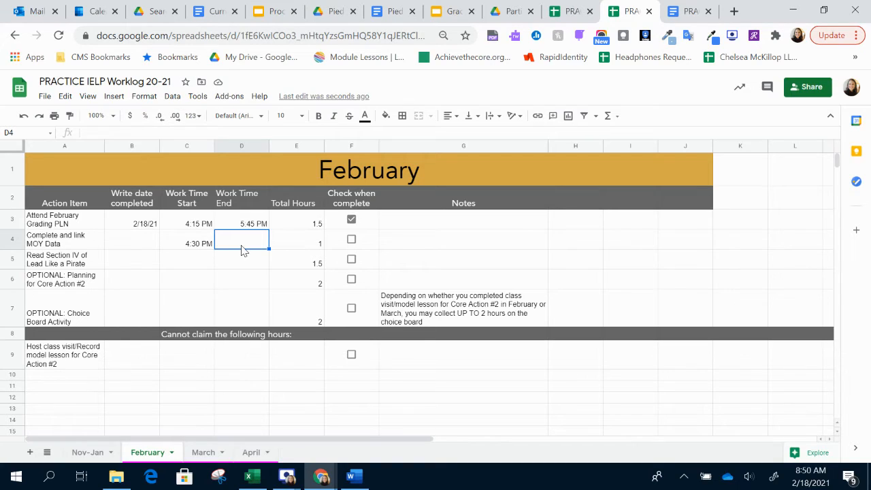
pyautogui.click(199, 228)
pyautogui.click(243, 233)
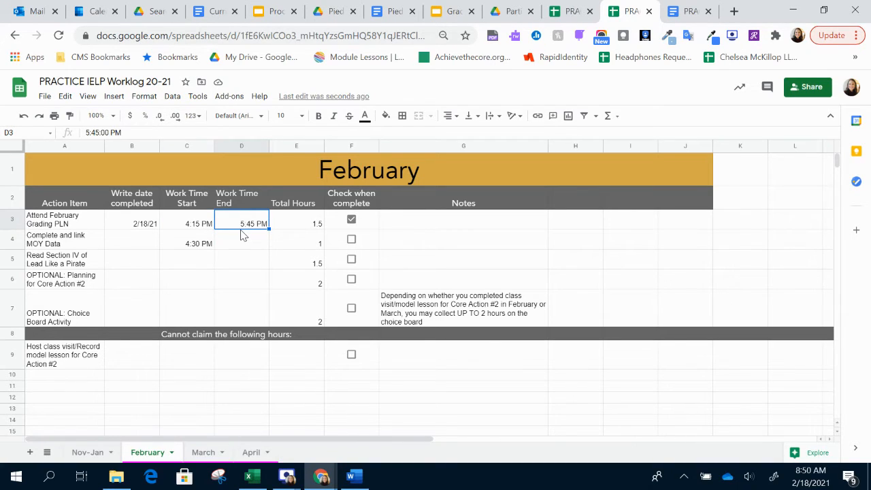
pyautogui.click(244, 249)
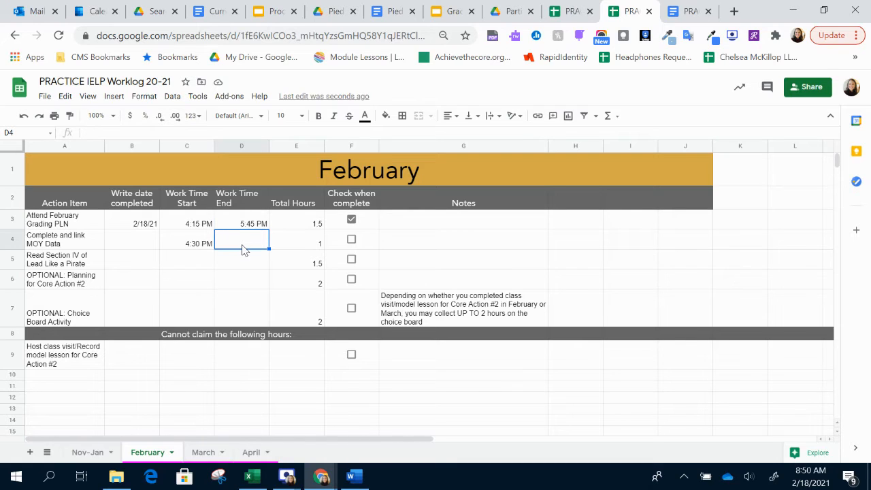
pyautogui.write('5:30 pm')
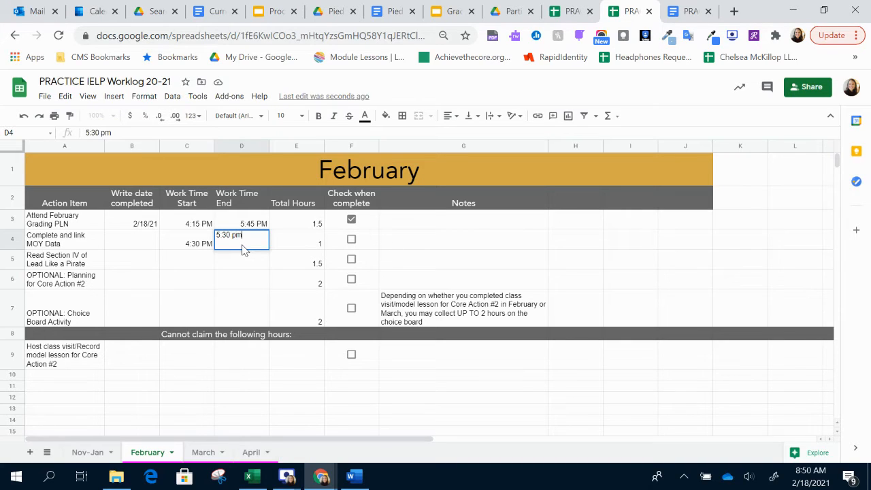
pyautogui.click(204, 267)
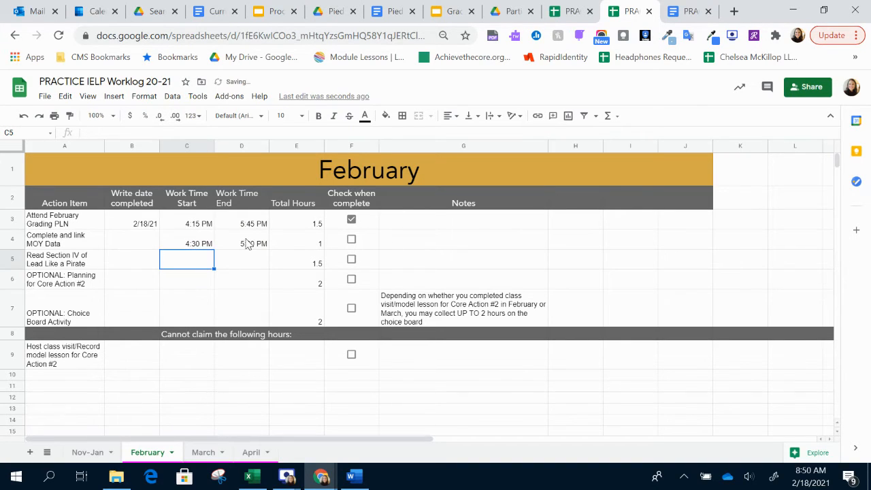
pyautogui.click(301, 246)
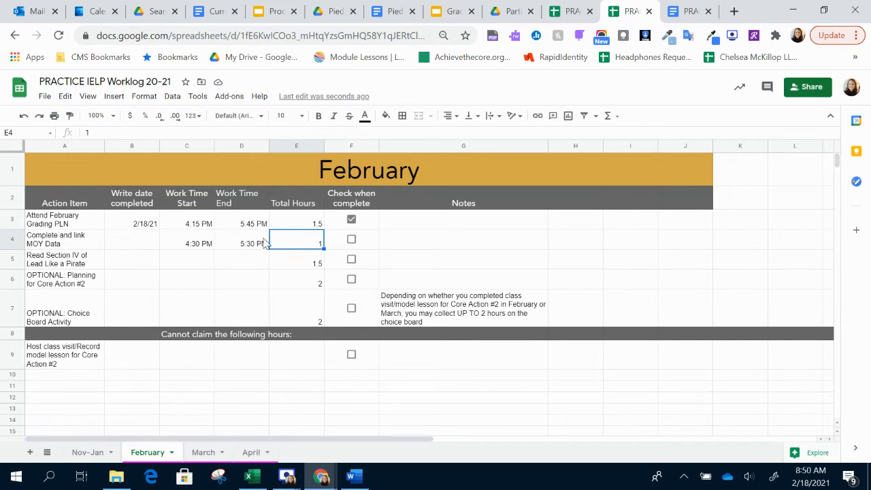
# - Copy the 4:30 PM start time to the Read Section IV of Lead Like a Pirate item and set its end time to 6:00 PM
pyautogui.click(189, 266)
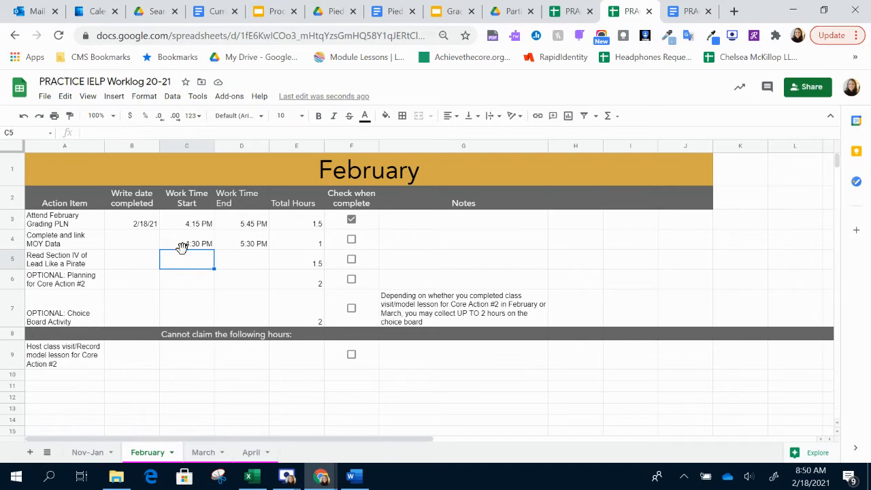
pyautogui.click(182, 248)
pyautogui.hotkey('ctrl', 'c')
pyautogui.click(189, 265)
pyautogui.hotkey('ctrl', 'v')
pyautogui.click(264, 258)
pyautogui.write('6')
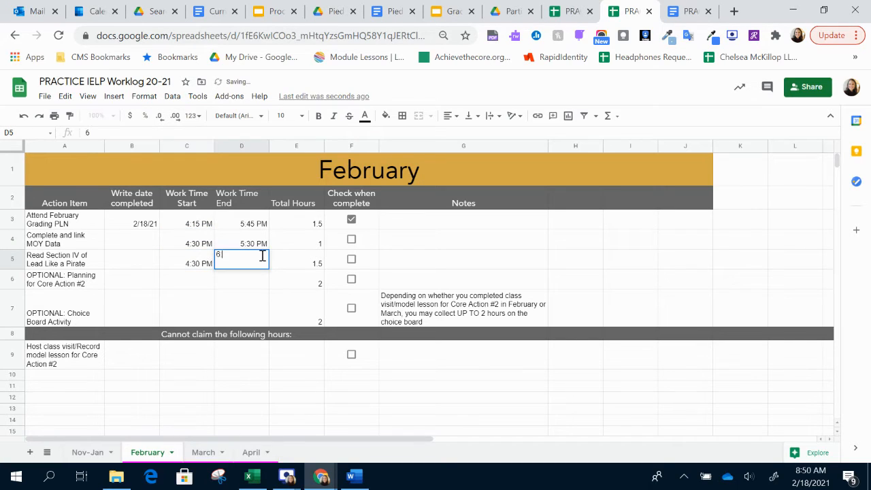
pyautogui.write(':00pm')
pyautogui.click(201, 283)
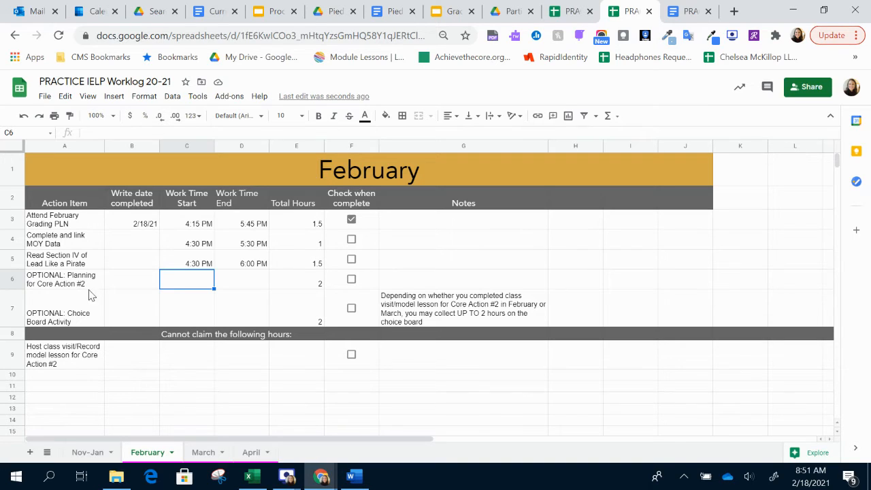
# - Give the optional Planning for Core Action #2 item the copied 4:30 PM start time and an end time of 6:00 PM
pyautogui.click(86, 309)
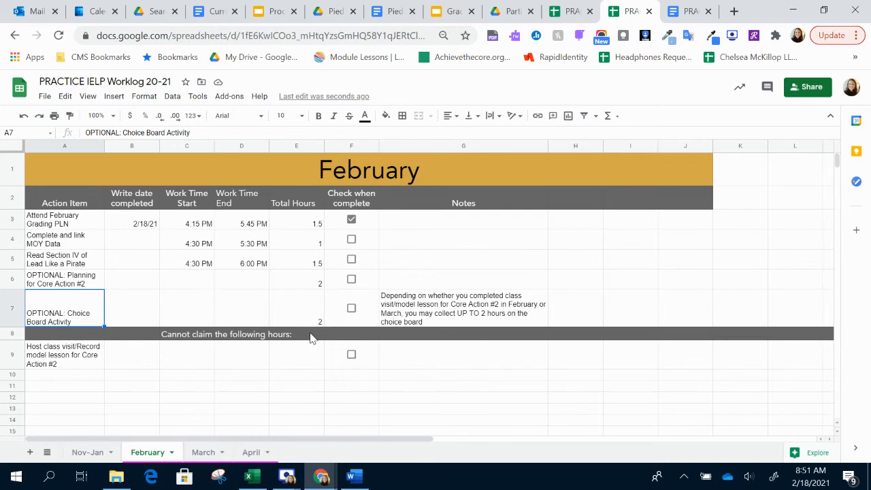
pyautogui.click(188, 280)
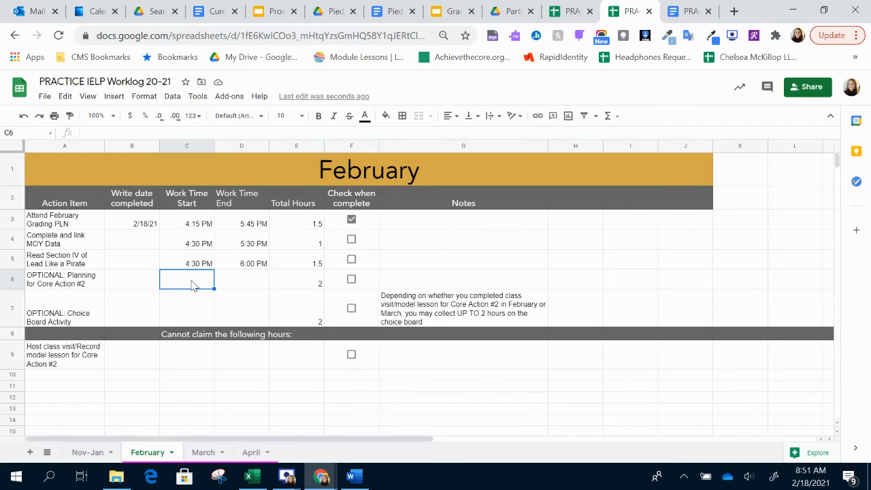
pyautogui.click(190, 261)
pyautogui.click(197, 284)
pyautogui.hotkey('ctrl', 'v')
pyautogui.click(242, 284)
pyautogui.write('6')
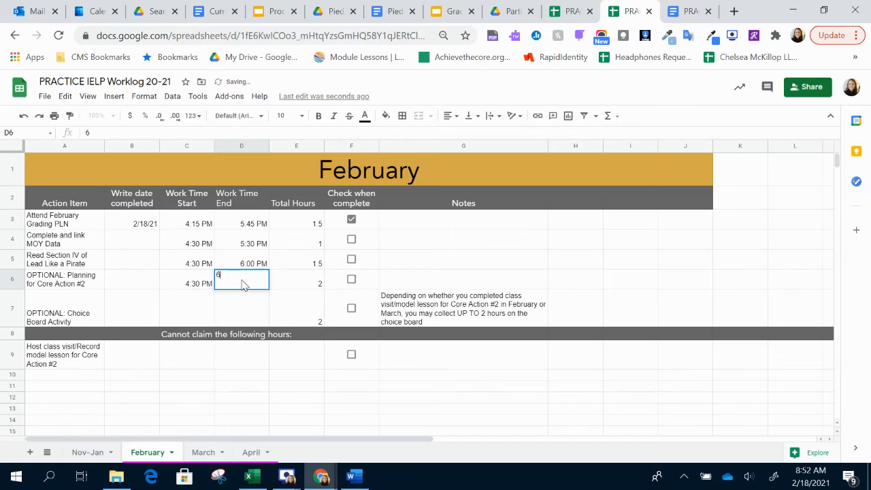
pyautogui.write(':00 pm')
pyautogui.press('Return')
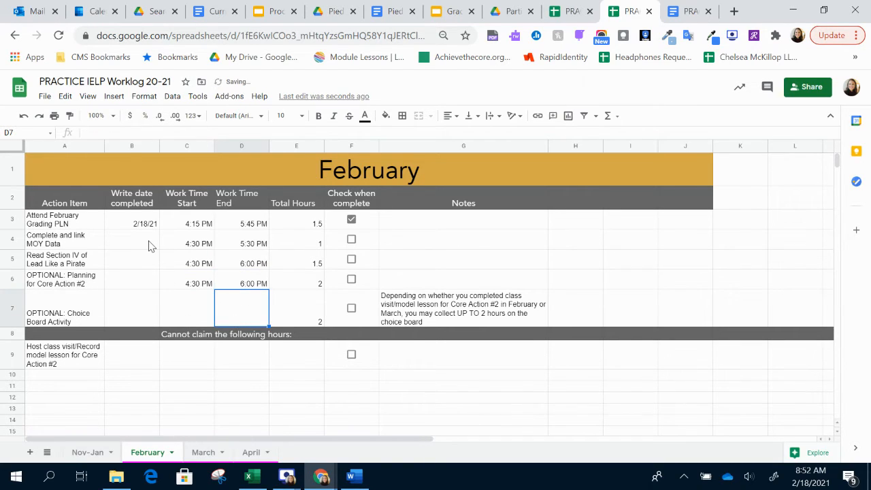
# - Fill the completion date series down from 2/18/21 through the Core Action #2 planning row, ending at 2/21/21
pyautogui.click(151, 245)
pyautogui.click(151, 229)
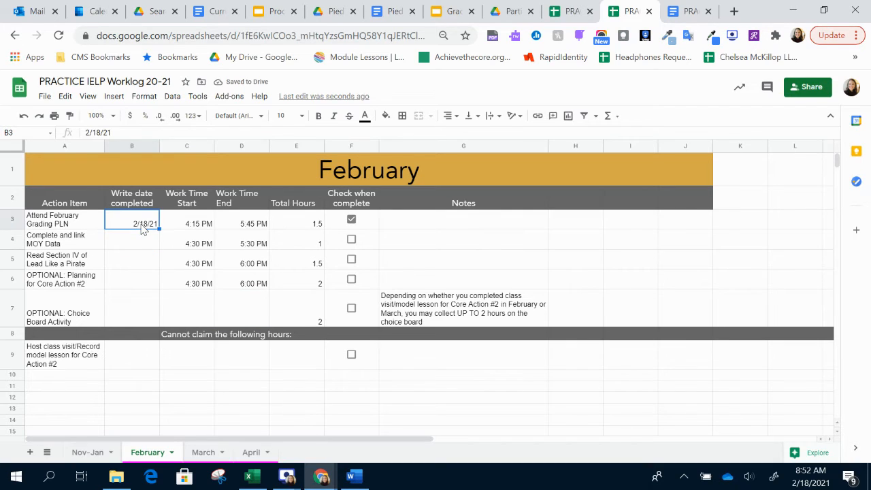
pyautogui.moveTo(159, 230); pyautogui.dragTo(156, 279)
pyautogui.click(171, 295)
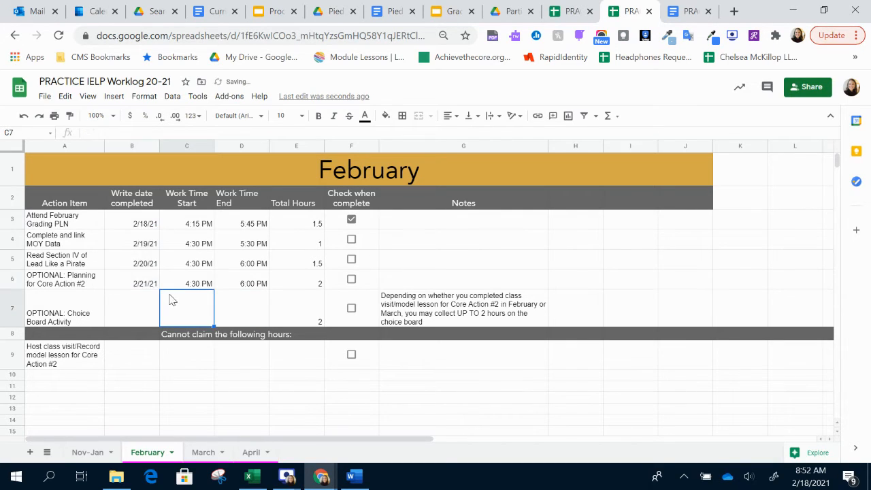
# - Mark the MOY Data, Read Section IV and Planning for Core Action #2 items as complete
pyautogui.click(351, 239)
pyautogui.click(351, 259)
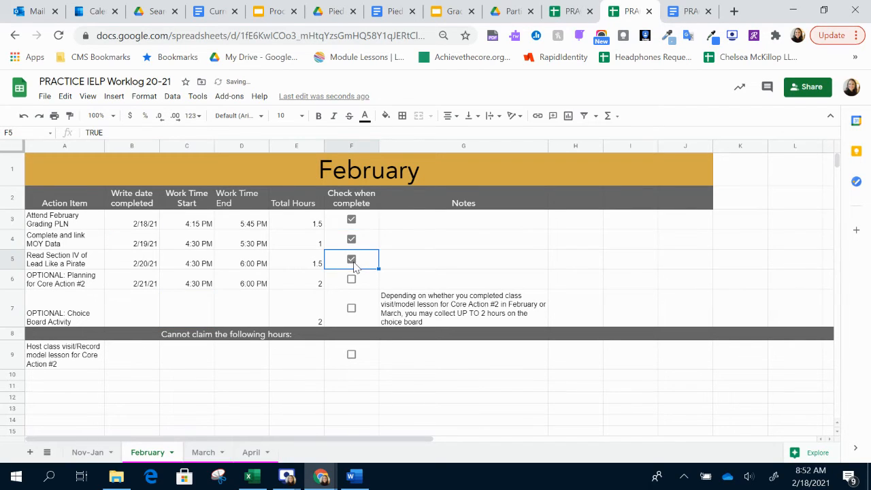
pyautogui.click(351, 280)
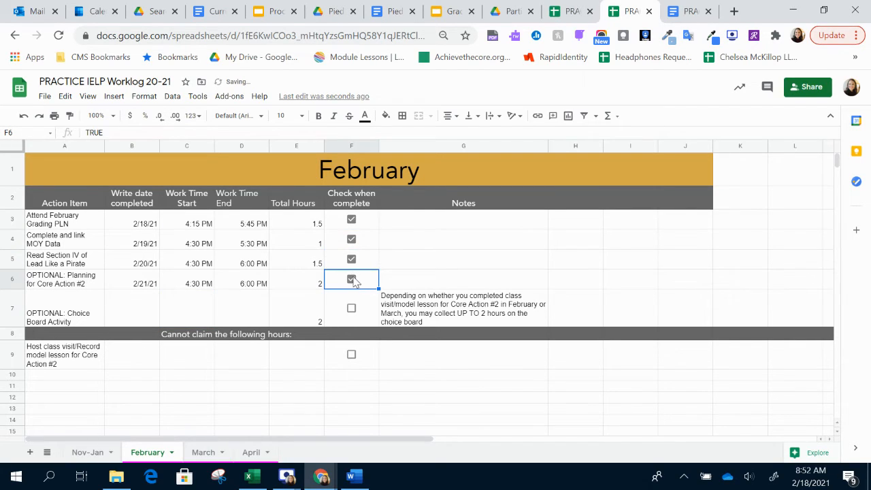
pyautogui.click(202, 301)
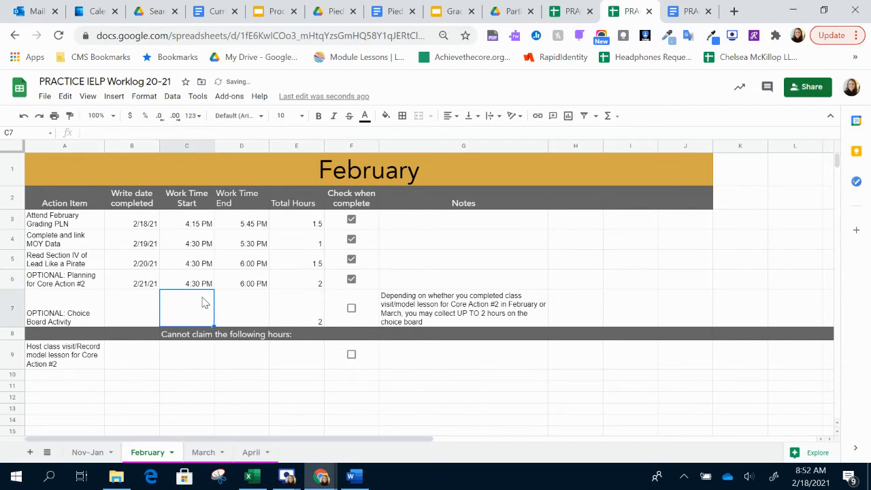
# - Switch to the practice student data spreadsheet and examine the MOY columns on the Elementary and High sheets
pyautogui.click(82, 245)
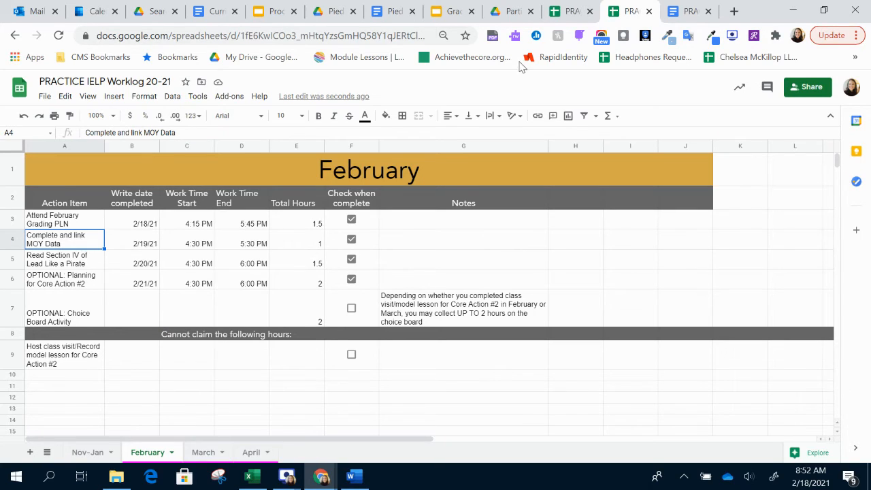
pyautogui.click(584, 10)
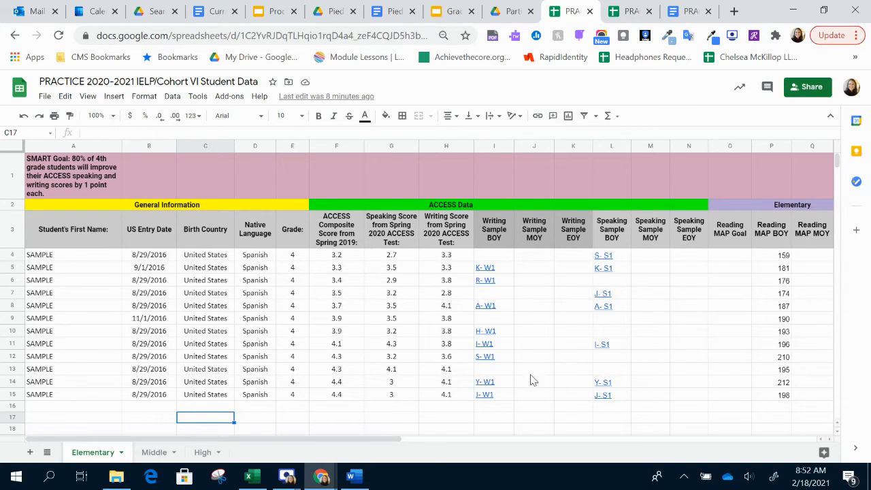
pyautogui.click(531, 396)
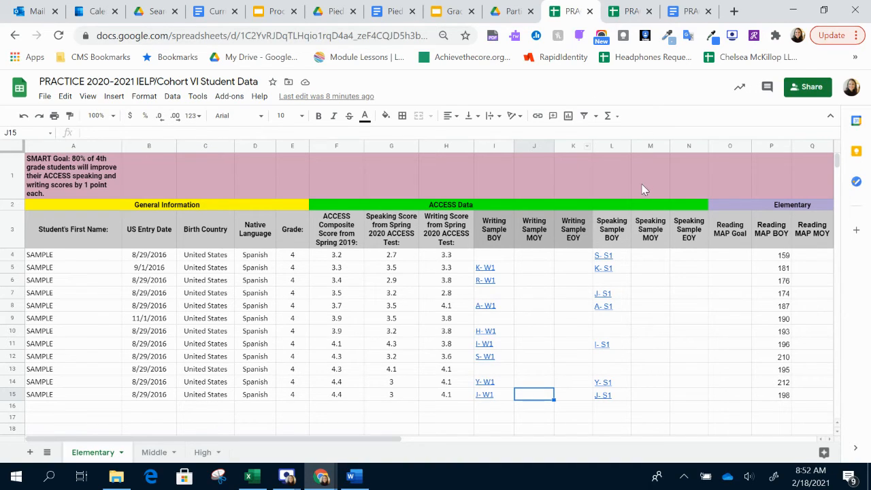
pyautogui.click(649, 397)
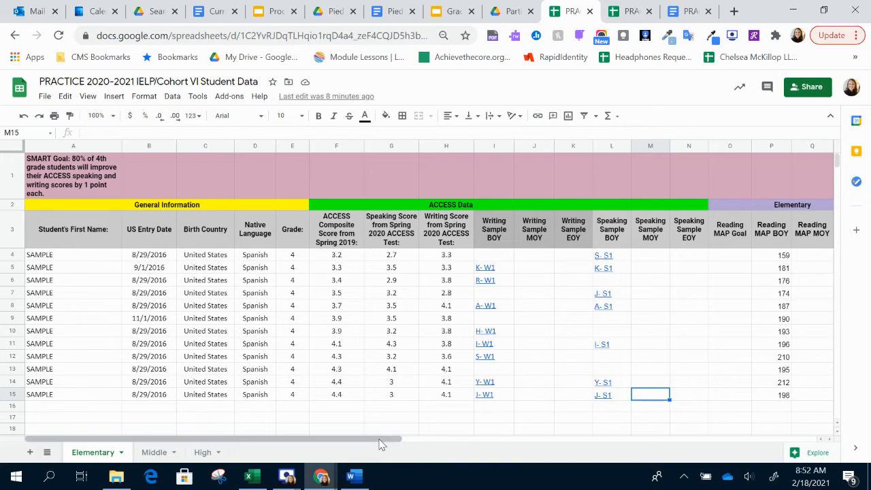
pyautogui.moveTo(381, 444); pyautogui.dragTo(507, 442)
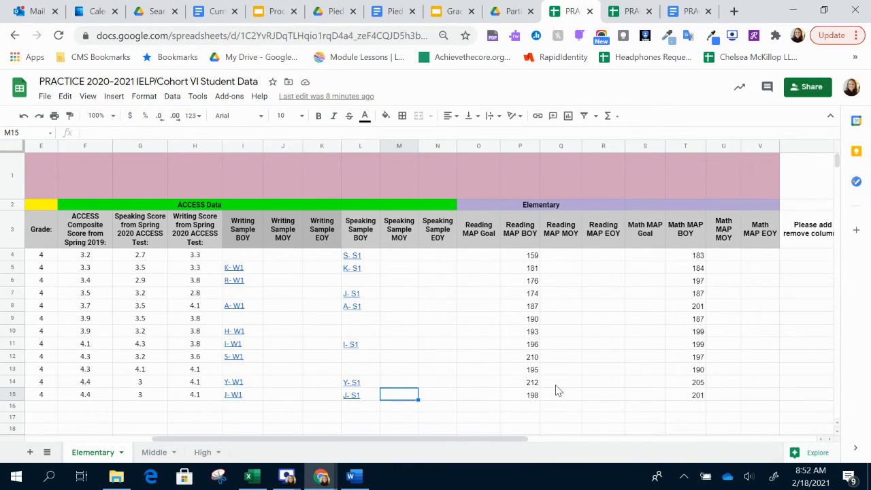
pyautogui.click(203, 454)
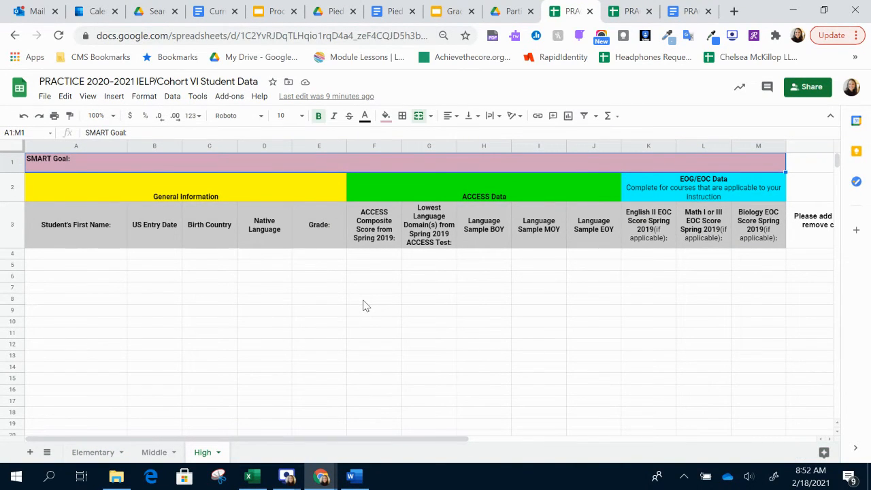
# - Give Charlotte Mecklenburg Schools viewer access by link to the student data spreadsheet, and copy its link
pyautogui.click(94, 452)
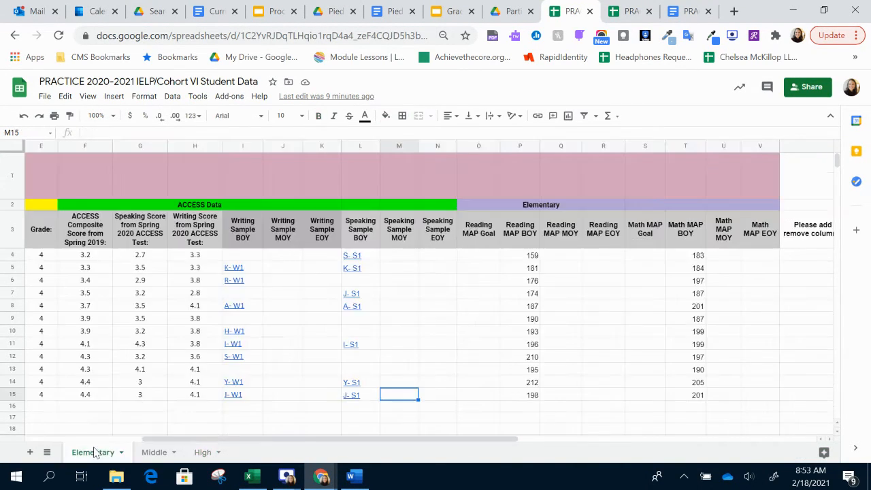
pyautogui.click(799, 89)
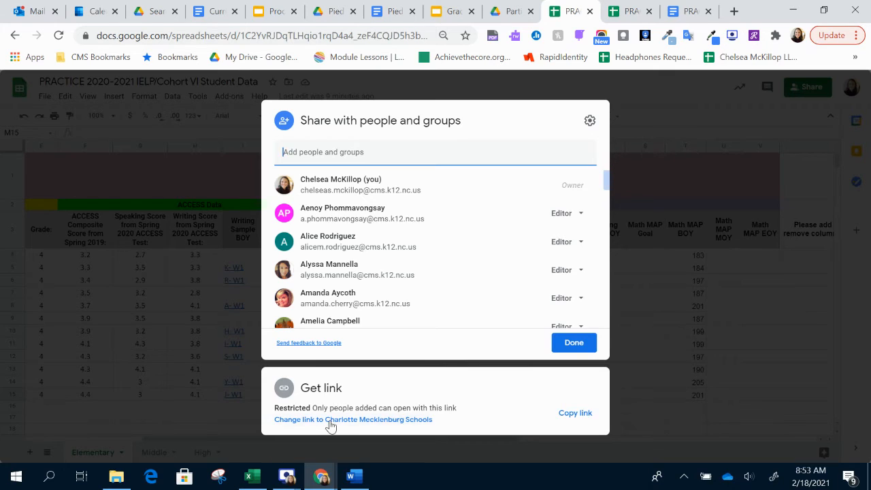
pyautogui.click(331, 419)
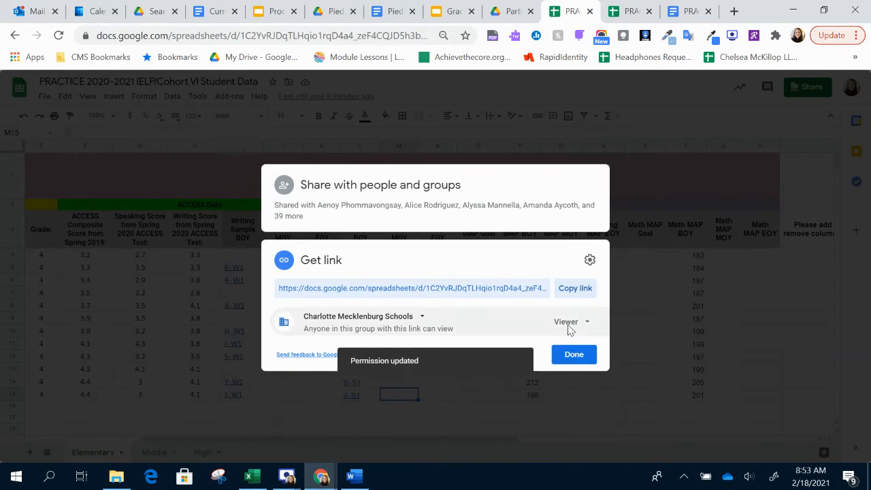
pyautogui.click(590, 288)
# - Link the worklog's Complete and link MOY Data item to the copied student data spreadsheet URL
pyautogui.click(630, 11)
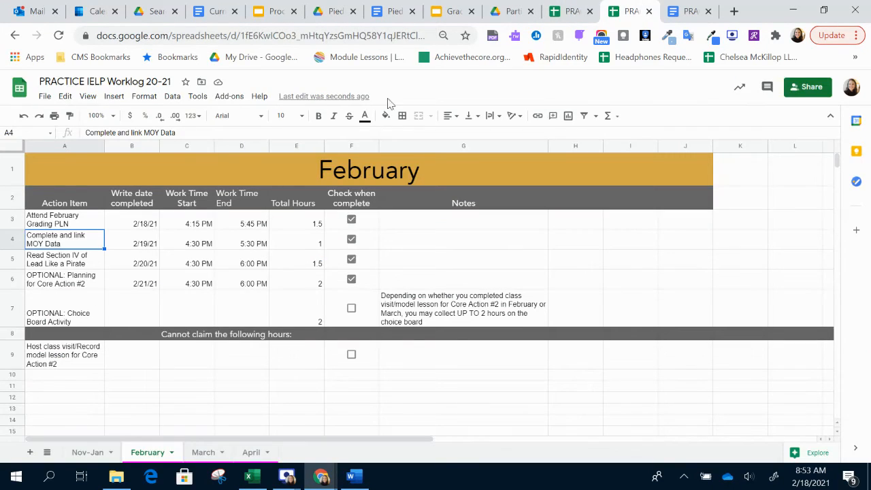
pyautogui.click(113, 97)
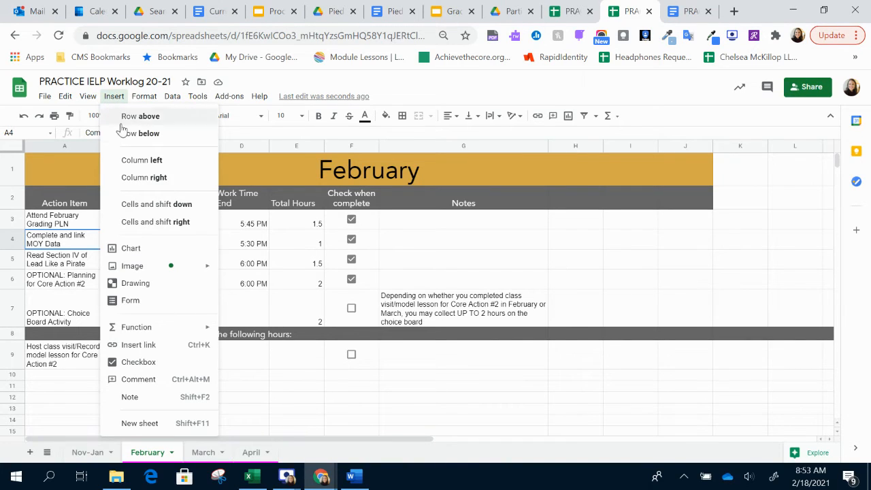
pyautogui.click(138, 346)
pyautogui.hotkey('ctrl', 'v')
pyautogui.press('Return')
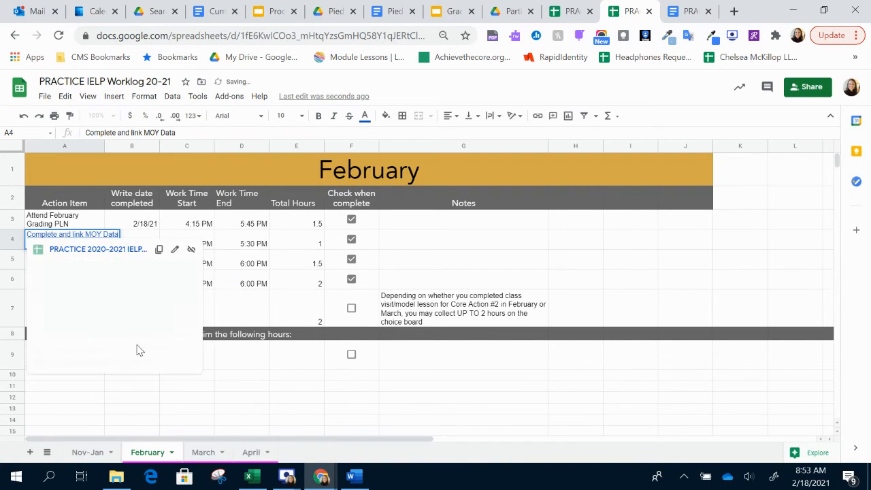
pyautogui.click(261, 317)
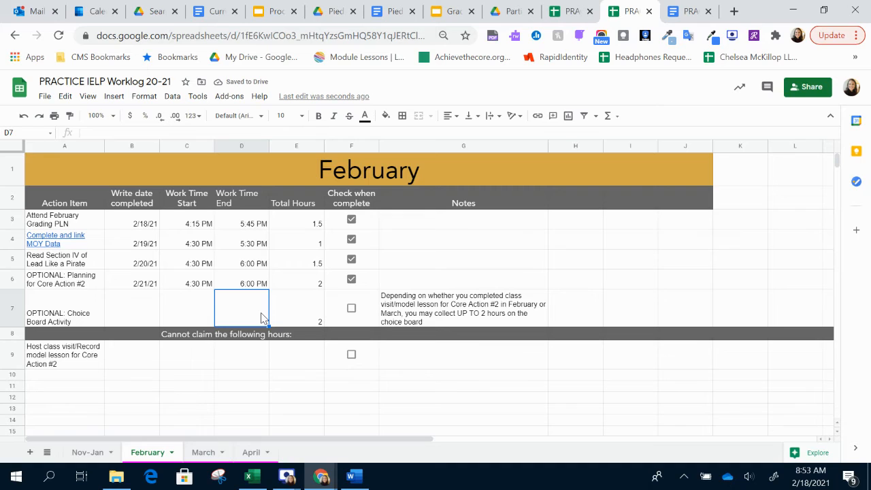
pyautogui.click(77, 287)
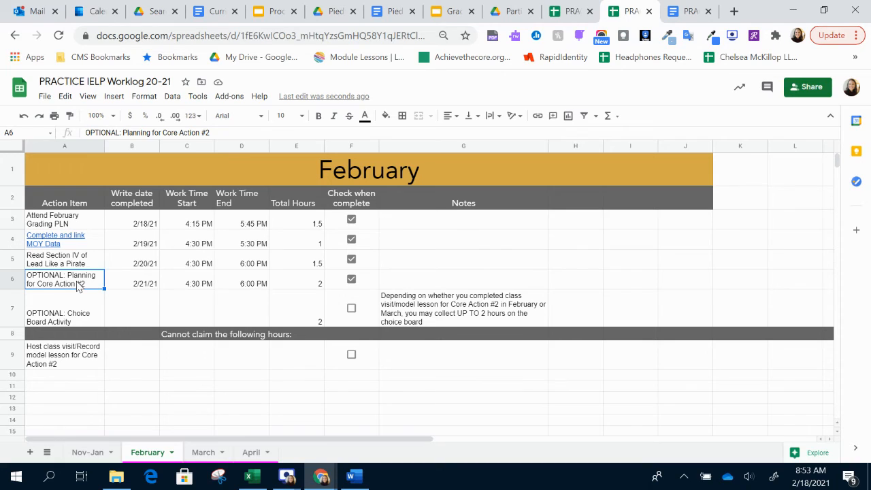
pyautogui.click(83, 317)
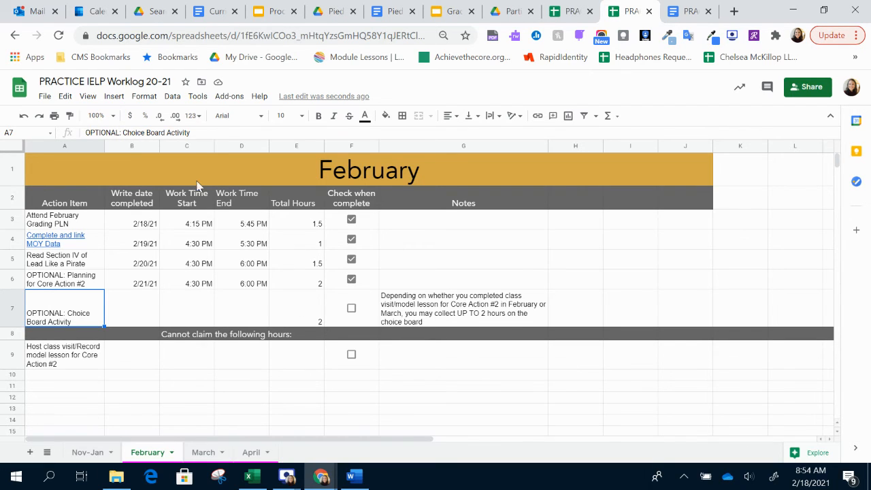
# - Switch to the stipend timesheet document and replace the project name "ES/MS/HS Subject CW" with "IELP"
pyautogui.click(689, 11)
pyautogui.scroll(2, 436, 274)
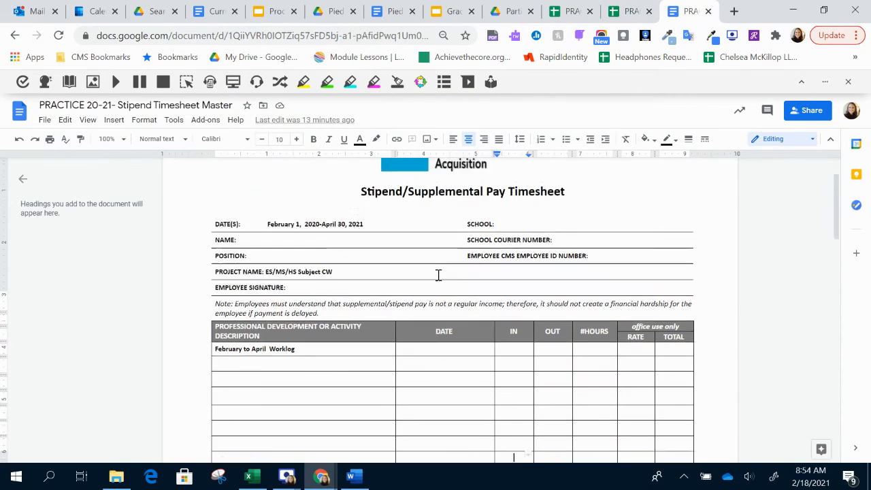
pyautogui.scroll(-1, 438, 274)
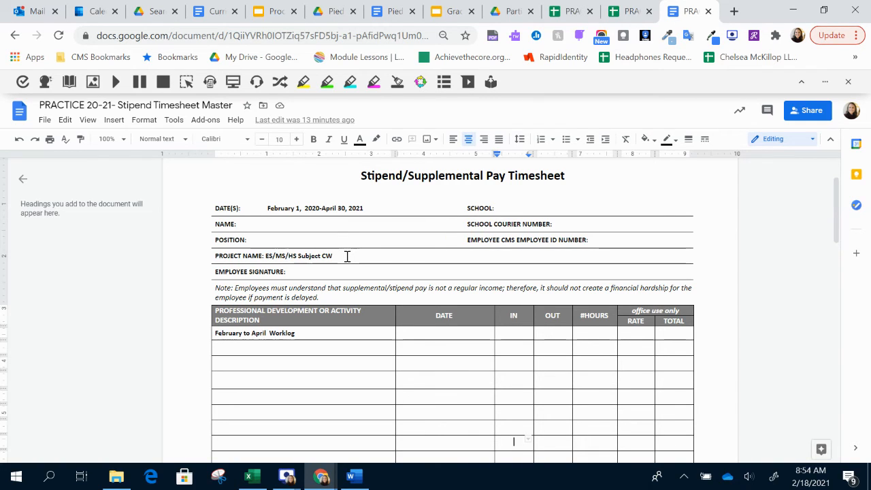
pyautogui.moveTo(347, 257); pyautogui.dragTo(267, 256)
pyautogui.press('BackSpace')
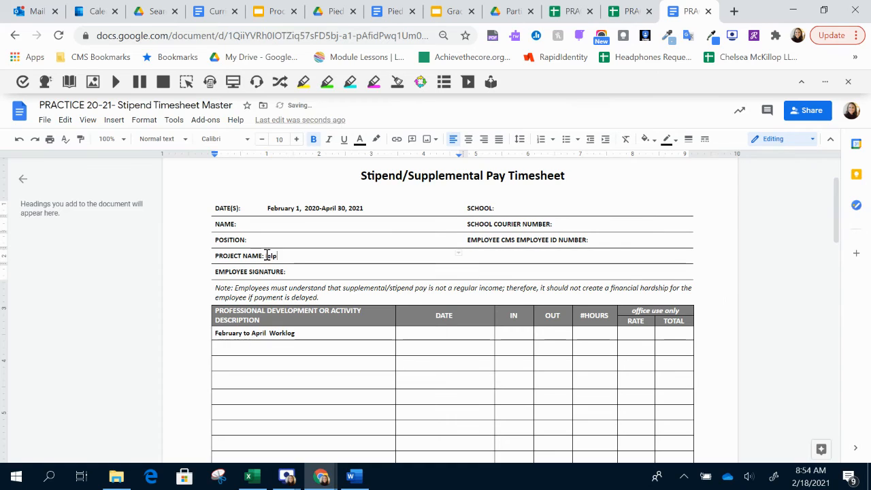
pyautogui.write('IELP')
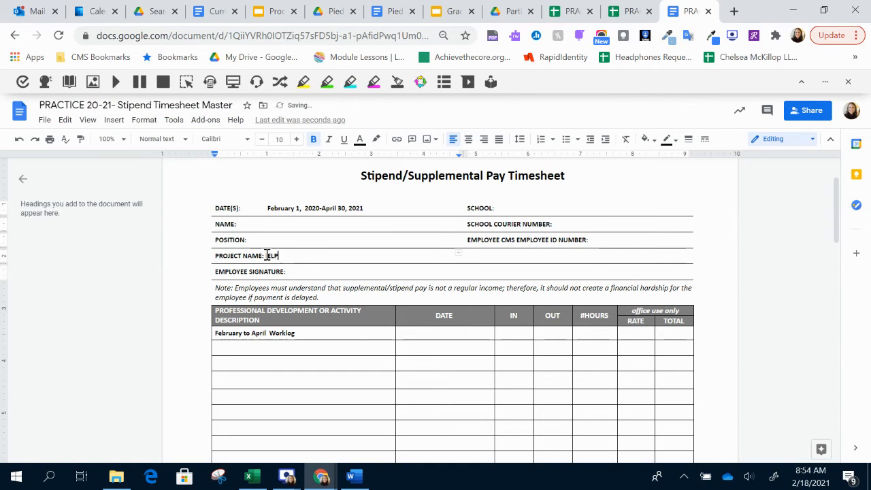
pyautogui.click(301, 272)
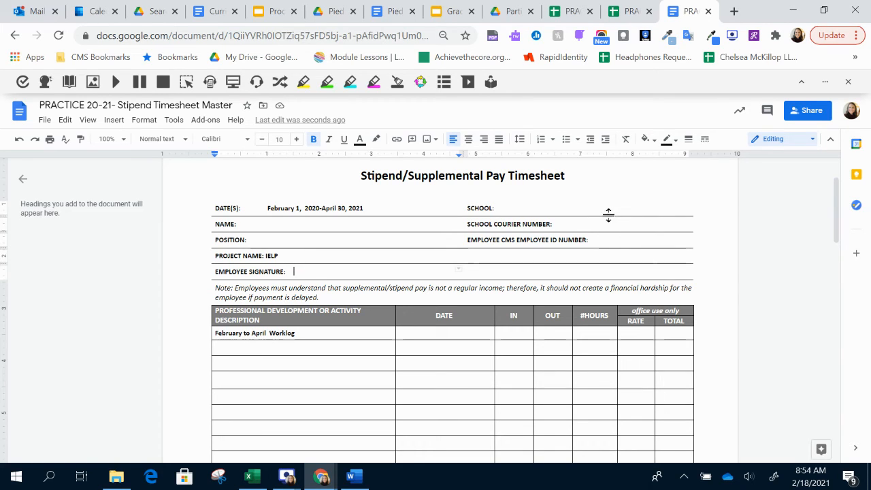
# - Finish sharing the student data spreadsheet, and copy February worklog cells B3:E6 into the timesheet's DATE, IN, OUT and #HOURS columns from the first row
pyautogui.click(562, 8)
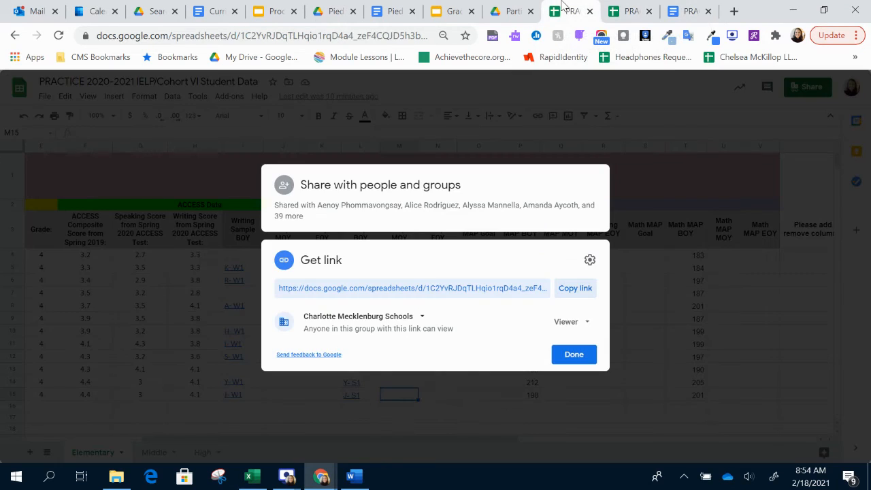
pyautogui.click(571, 354)
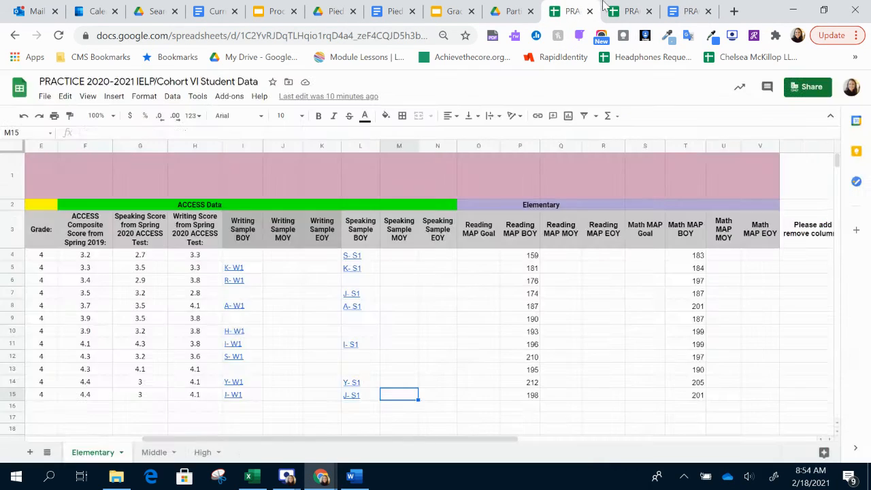
pyautogui.click(625, 11)
pyautogui.click(140, 228)
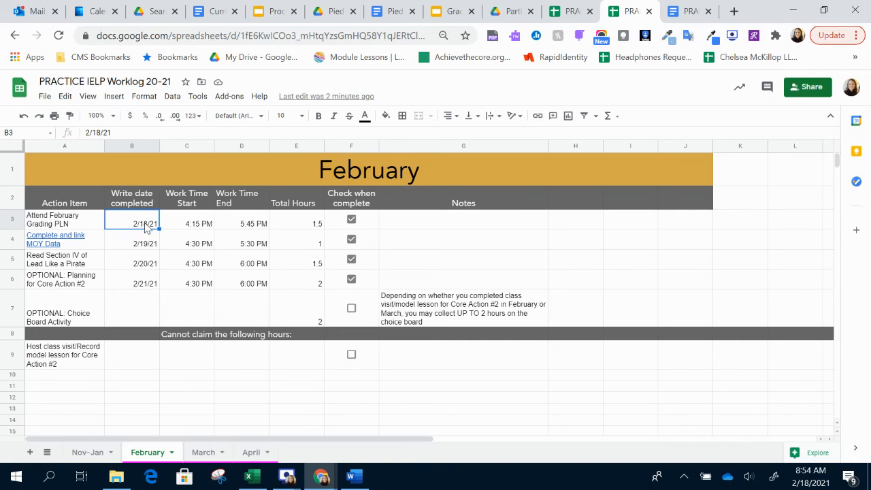
pyautogui.keyDown('shift'); pyautogui.click(308, 287); pyautogui.keyUp('shift')
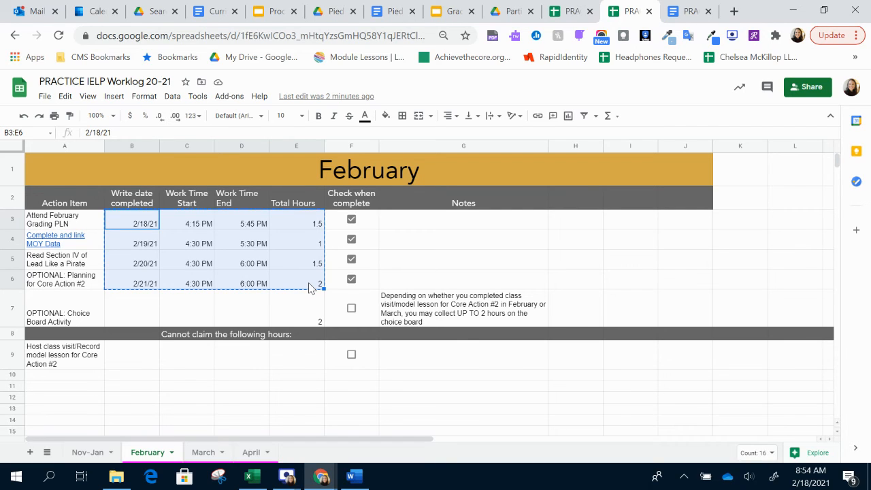
pyautogui.click(683, 10)
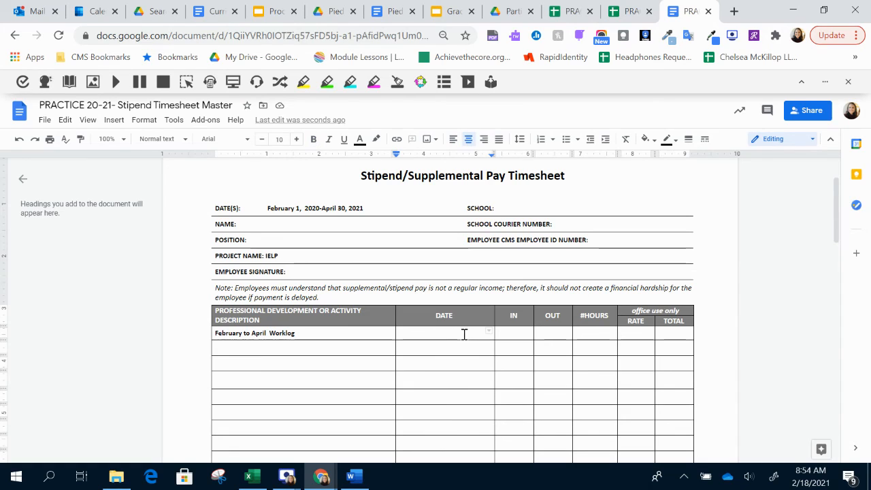
pyautogui.hotkey('ctrl', 'v')
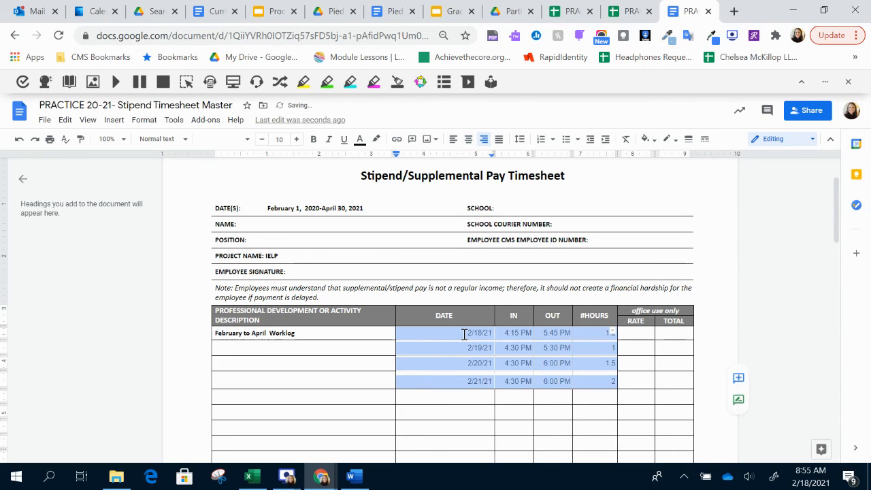
pyautogui.click(474, 399)
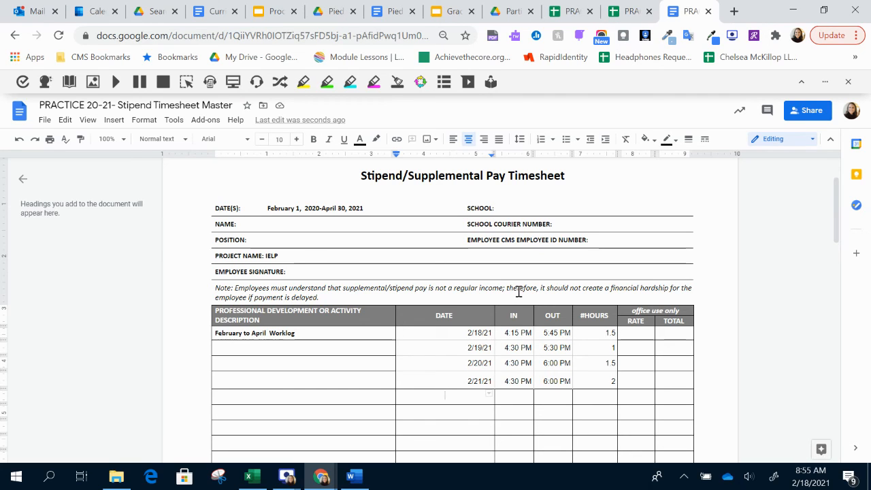
# - Give Charlotte Mecklenburg Schools viewer access by link to the IELP worklog spreadsheet, and copy its link
pyautogui.click(617, 7)
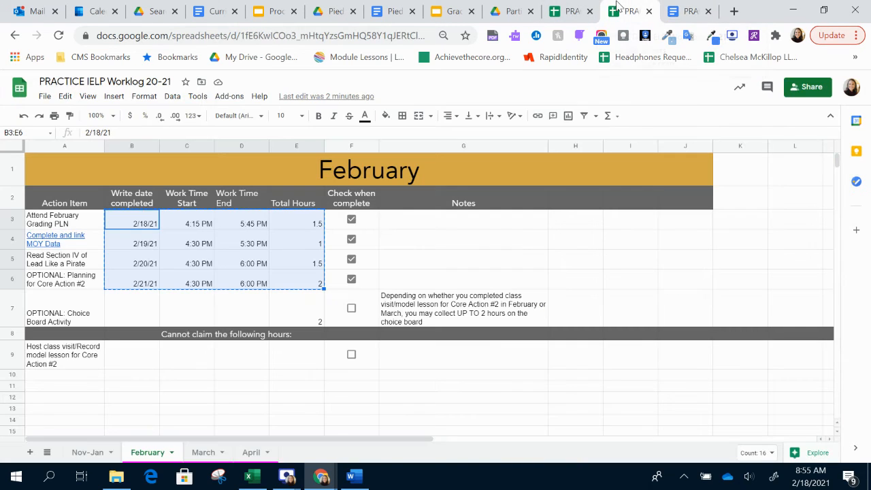
pyautogui.click(797, 87)
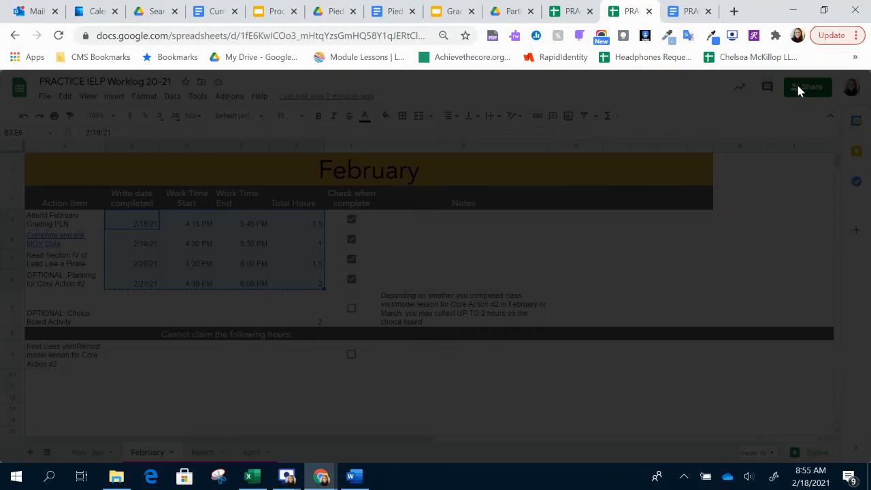
pyautogui.click(577, 415)
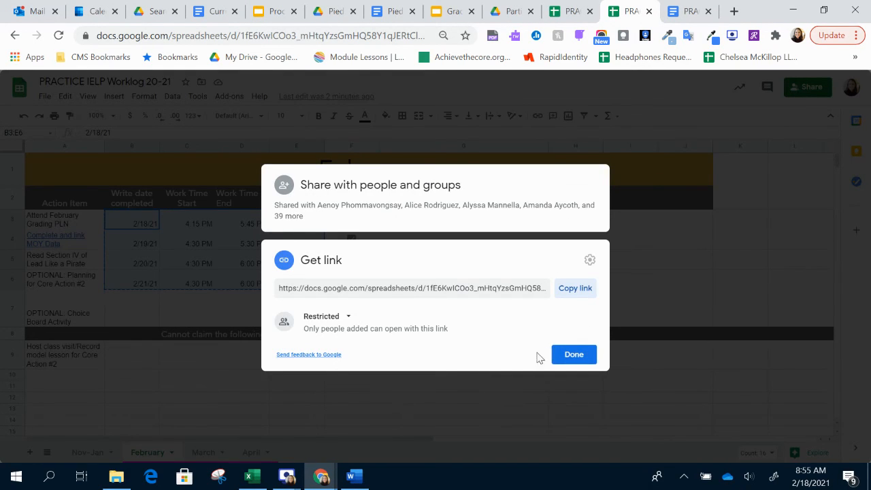
pyautogui.click(574, 289)
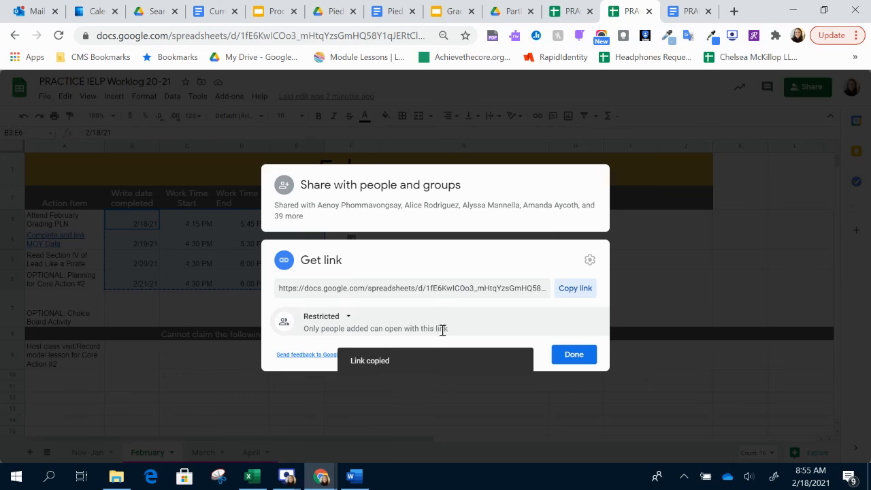
pyautogui.click(348, 318)
pyautogui.click(358, 374)
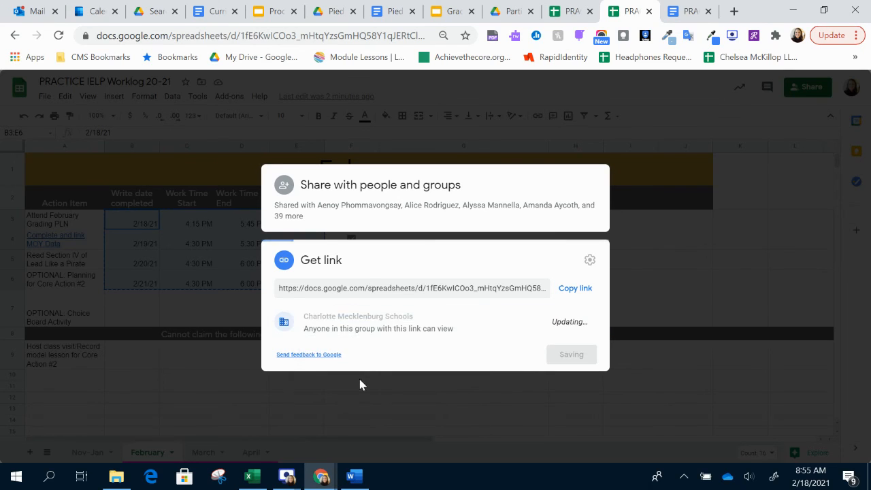
pyautogui.click(575, 288)
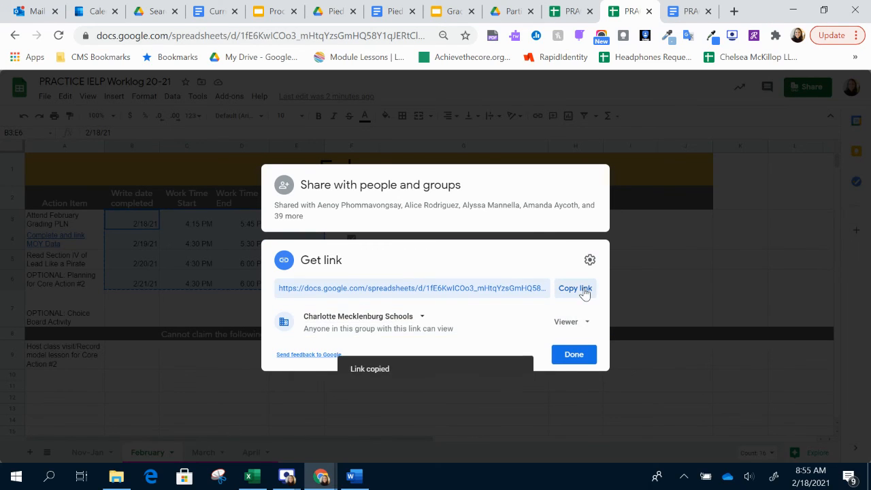
# - Link the timesheet's "February to April Worklog" description to the copied worklog URL
pyautogui.click(687, 11)
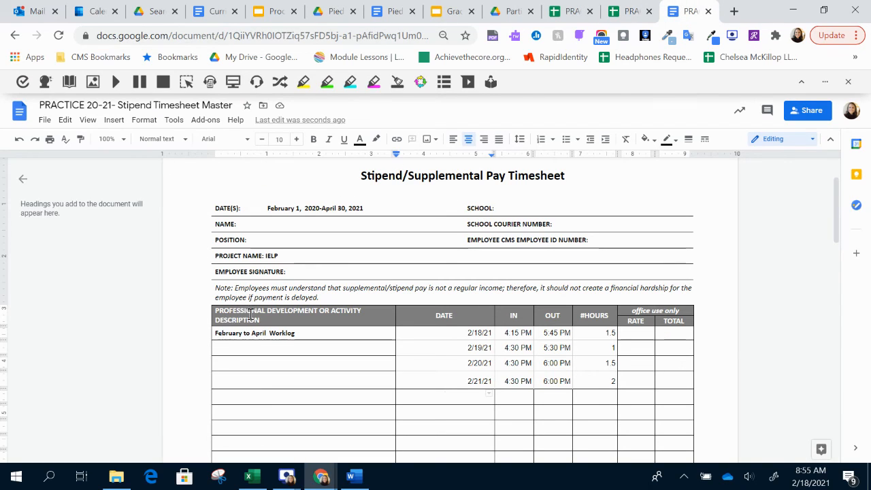
pyautogui.tripleClick(240, 333)
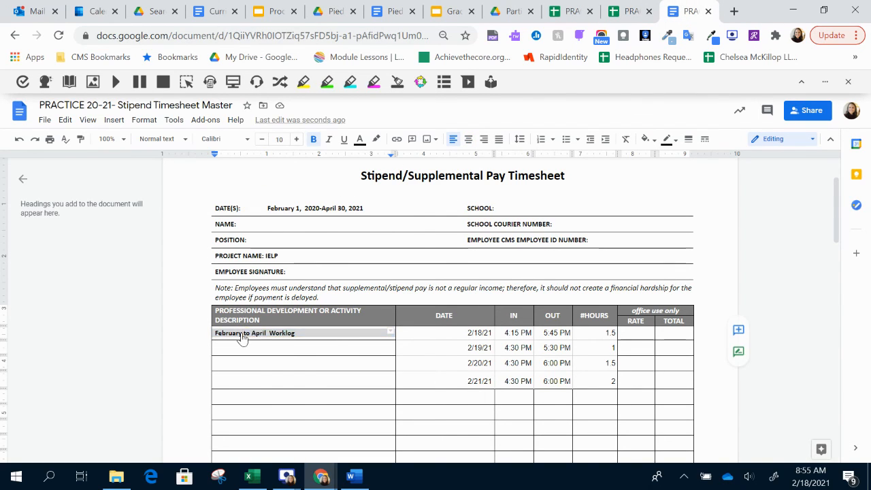
pyautogui.rightClick(242, 339)
pyautogui.click(272, 321)
pyautogui.hotkey('ctrl', 'v')
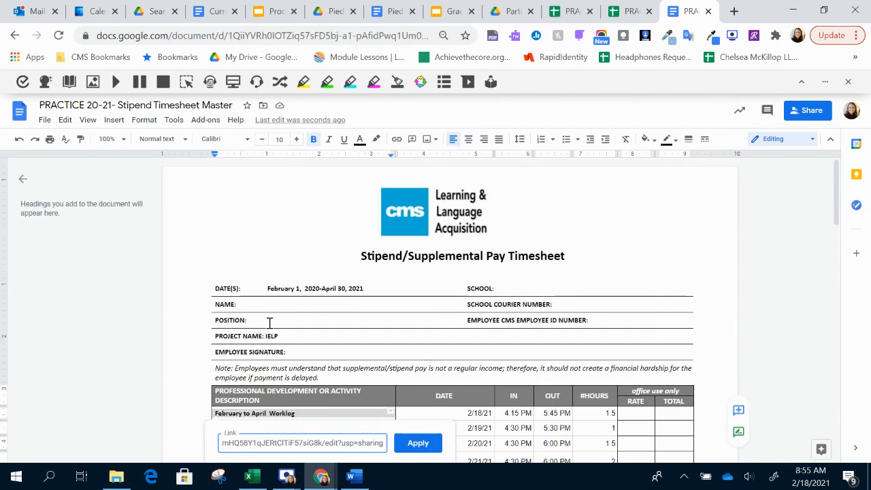
pyautogui.press('Return')
# - Look over the completed timesheet entries and check the preview of the linked worklog
pyautogui.scroll(-3, 392, 348)
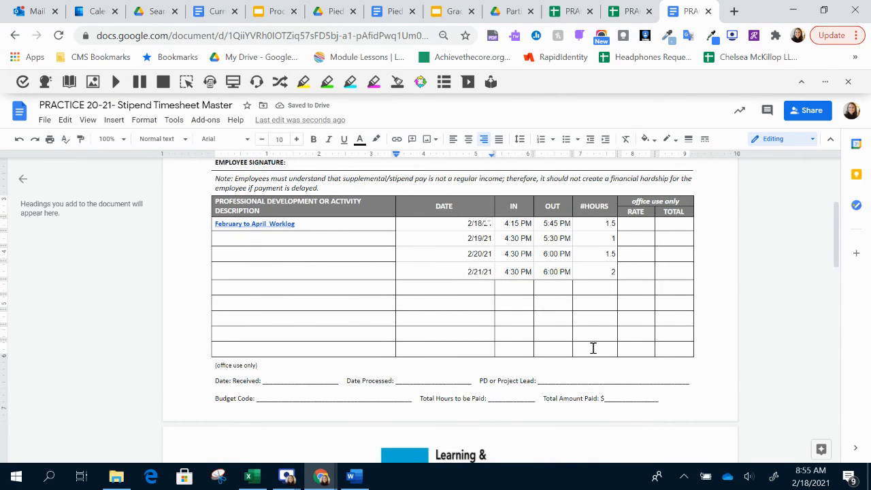
pyautogui.scroll(-4, 487, 347)
pyautogui.scroll(5, 487, 347)
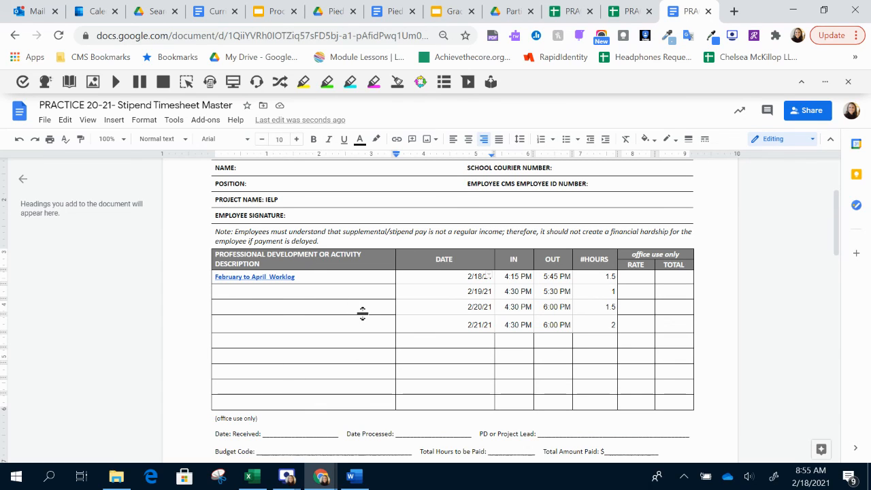
pyautogui.click(286, 277)
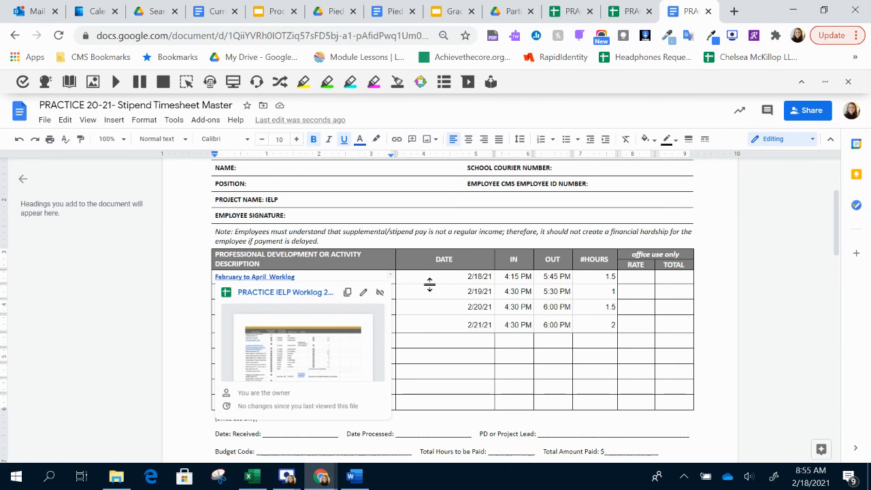
pyautogui.click(411, 273)
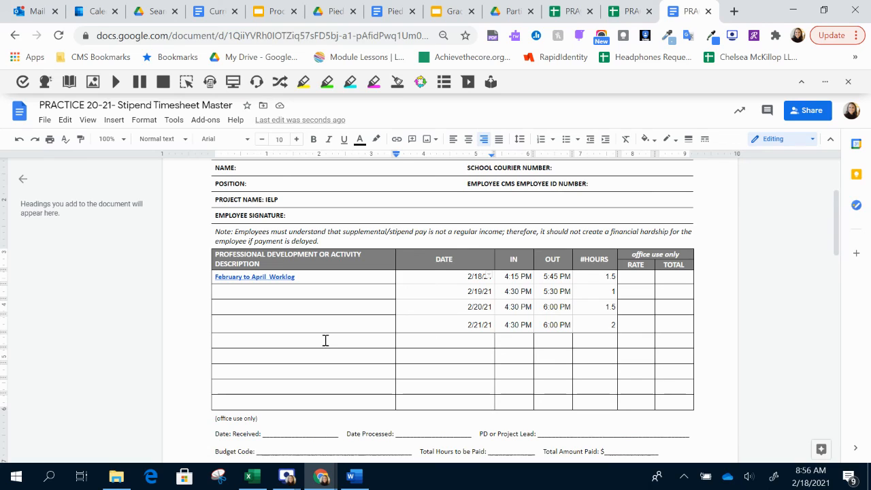
pyautogui.scroll(1, 325, 340)
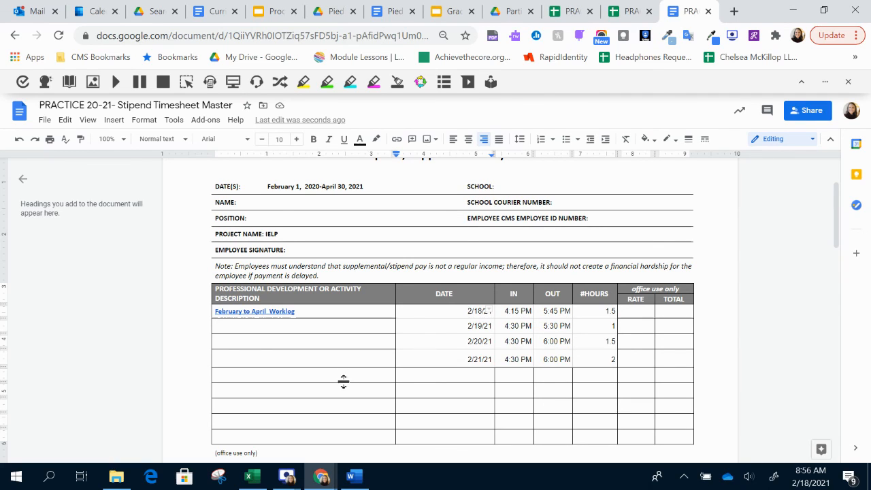
pyautogui.moveTo(318, 482)
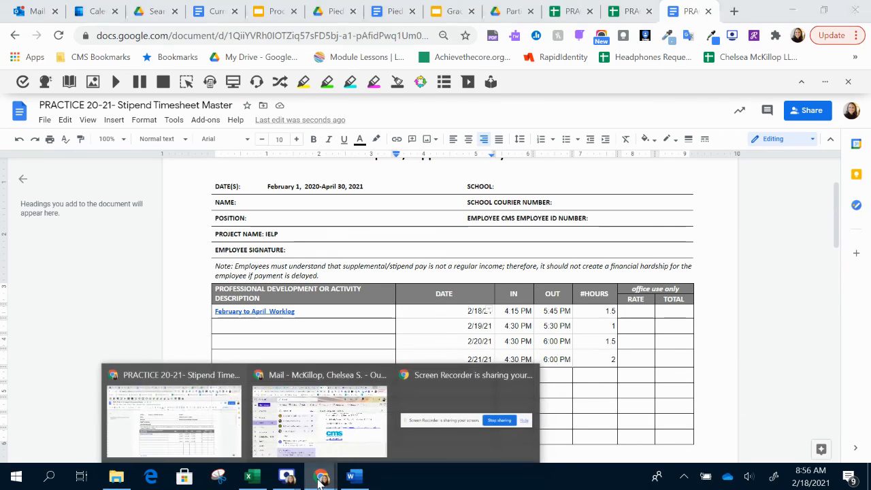